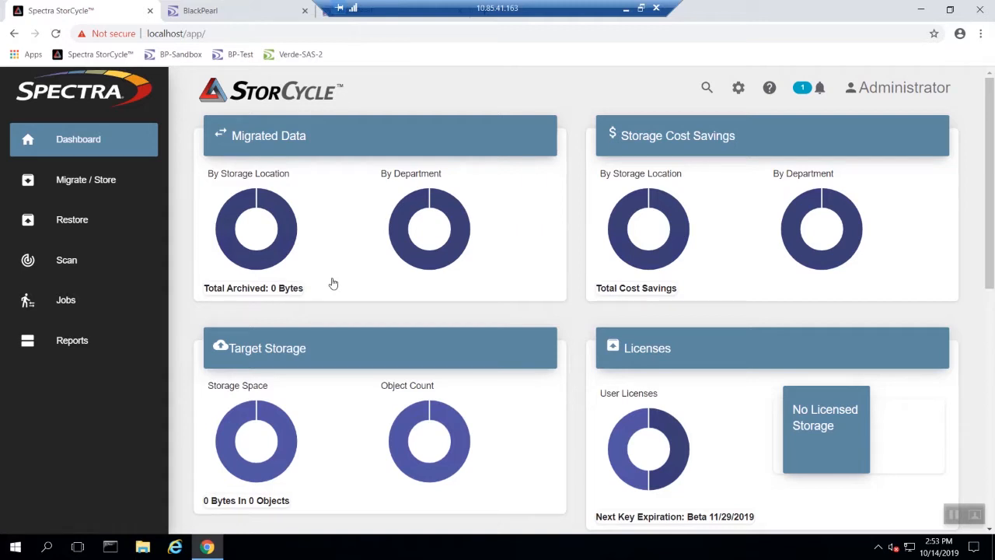
# Start a new storage location in the storage configuration, named BlackPearl Target Storage with the description 10.85.40.85
pyautogui.click(738, 87)
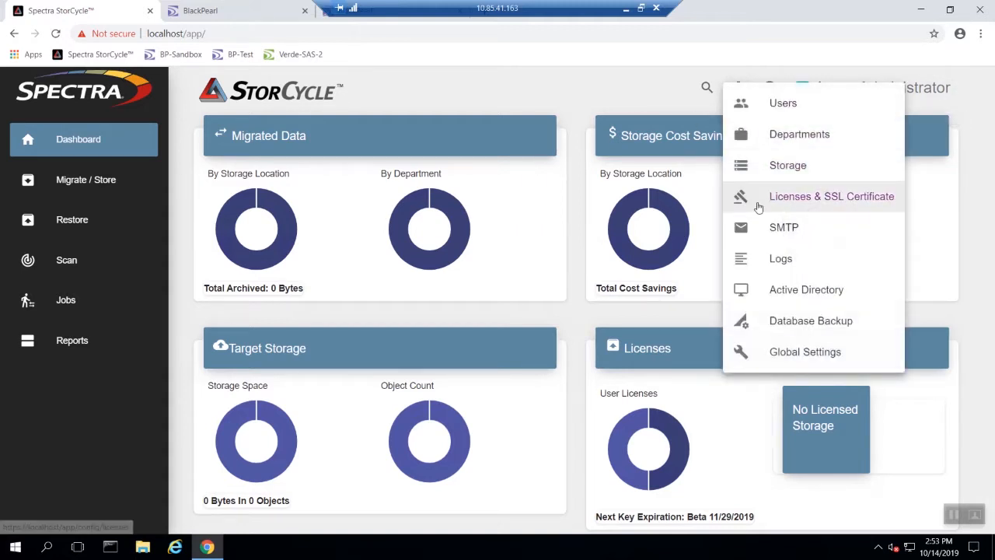
pyautogui.click(777, 165)
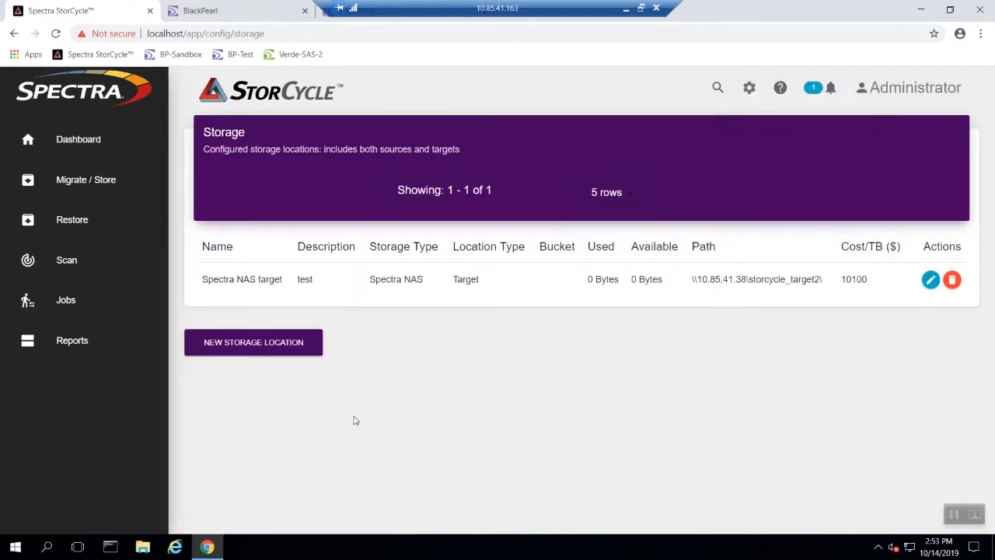
pyautogui.click(283, 354)
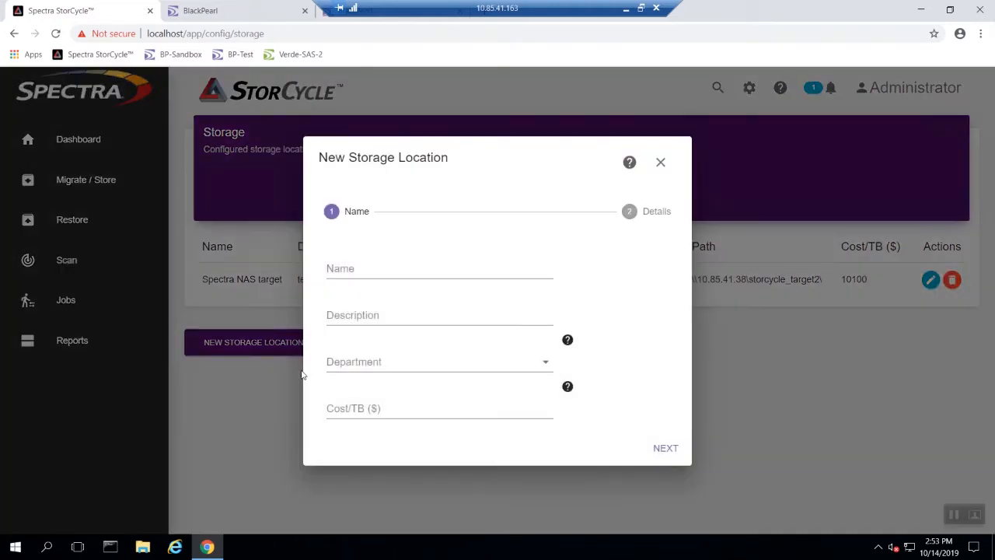
pyautogui.click(349, 262)
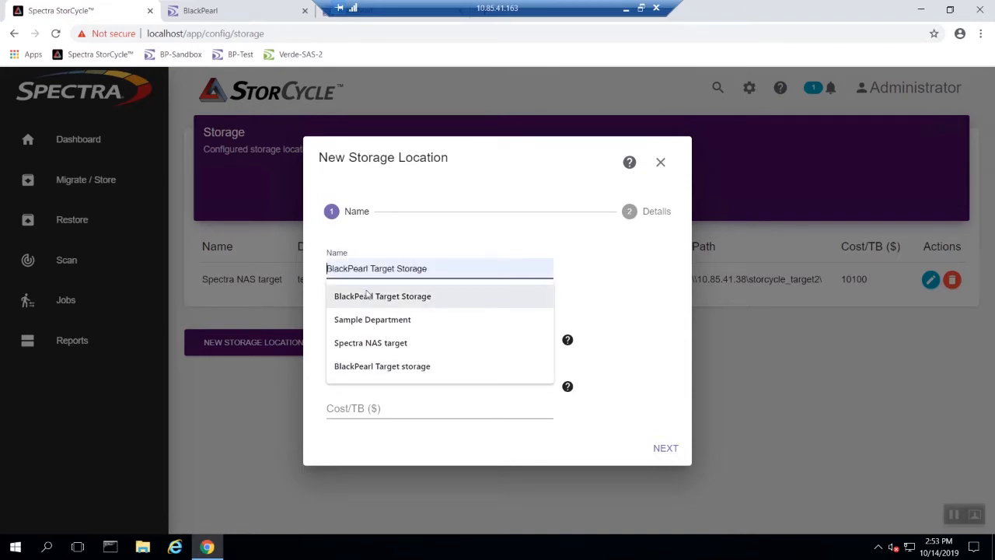
pyautogui.click(367, 295)
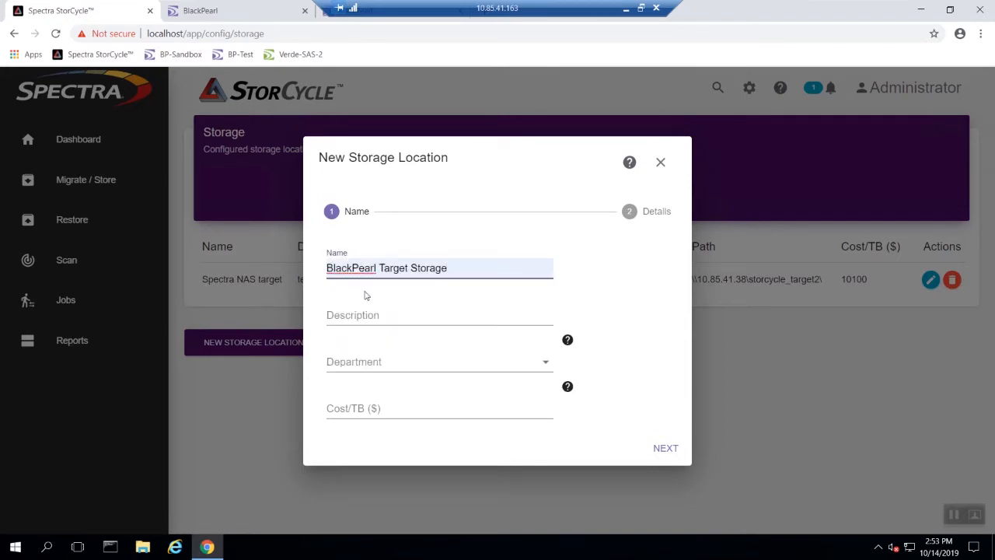
pyautogui.click(361, 313)
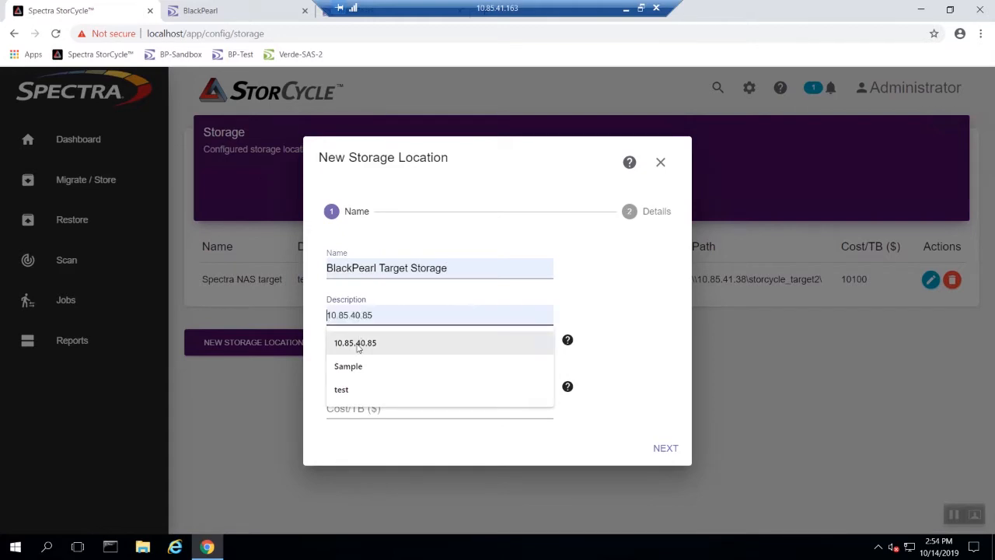
pyautogui.click(360, 343)
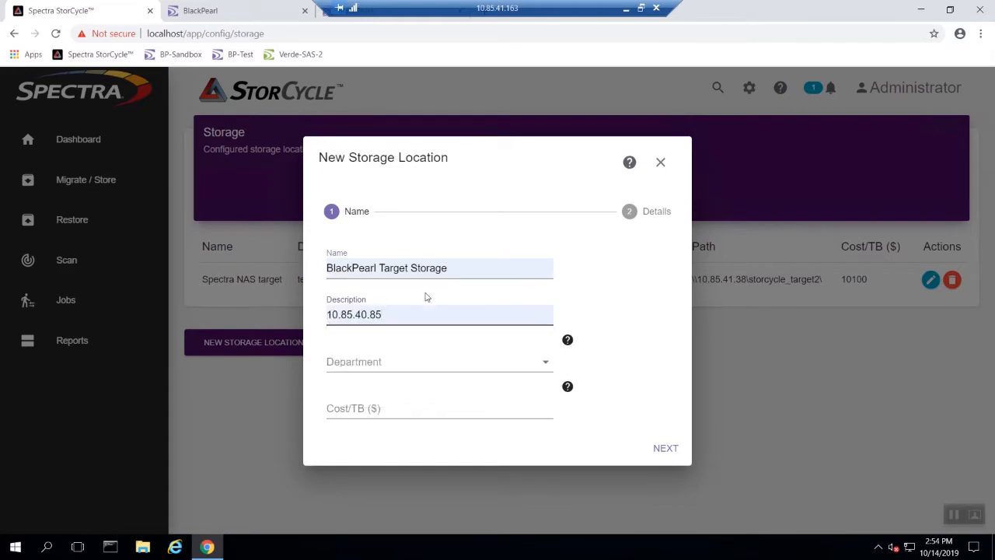
# Assign the location to Sample Department, set its cost per TB to 1200 dollars and continue to the details
pyautogui.click(421, 368)
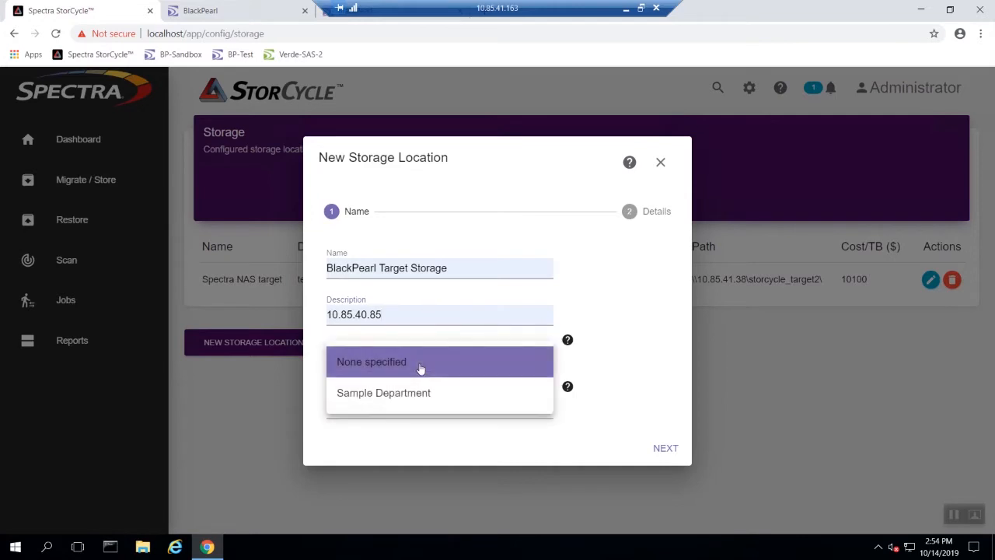
pyautogui.click(420, 395)
pyautogui.click(400, 402)
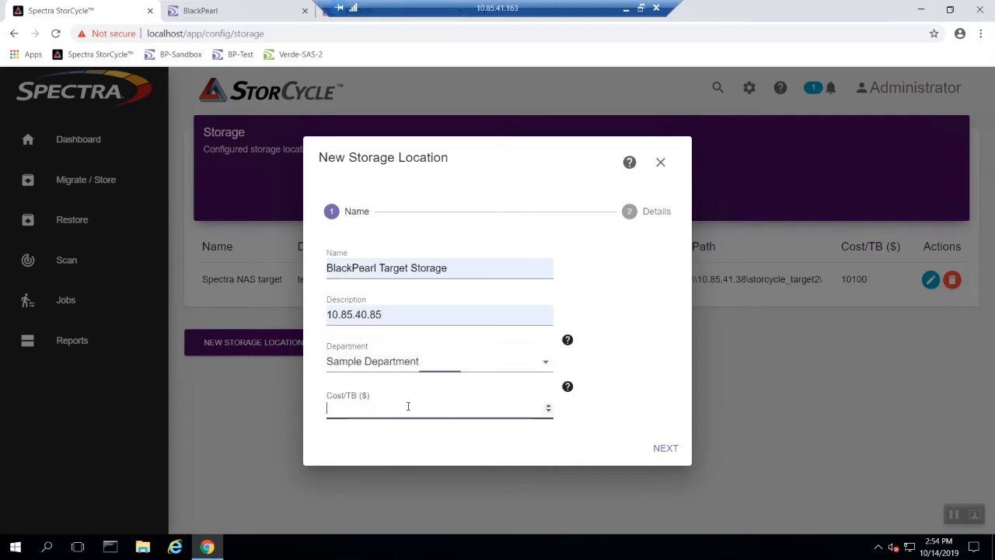
pyautogui.write('1200')
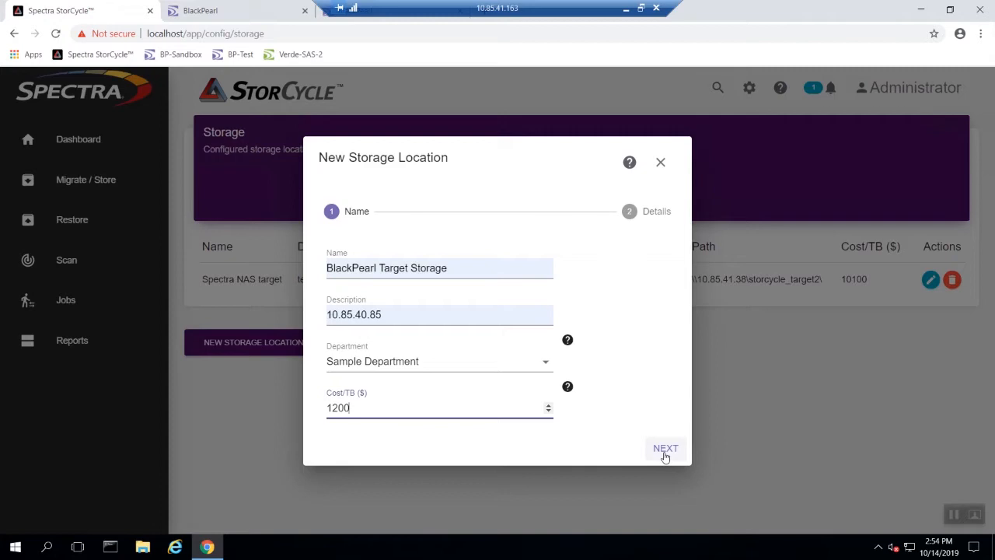
pyautogui.click(665, 451)
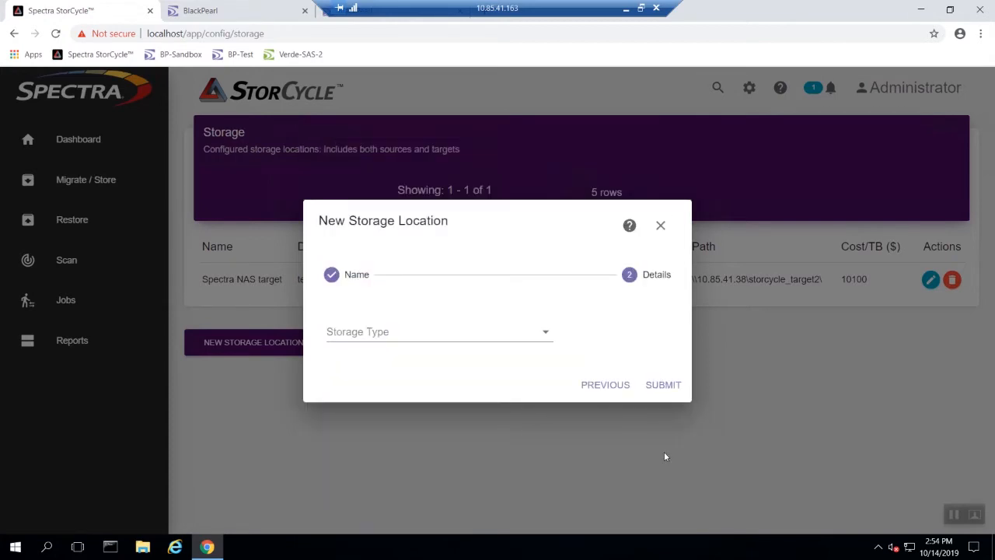
# Choose BlackPearl as the storage type and None as the packing type
pyautogui.click(509, 336)
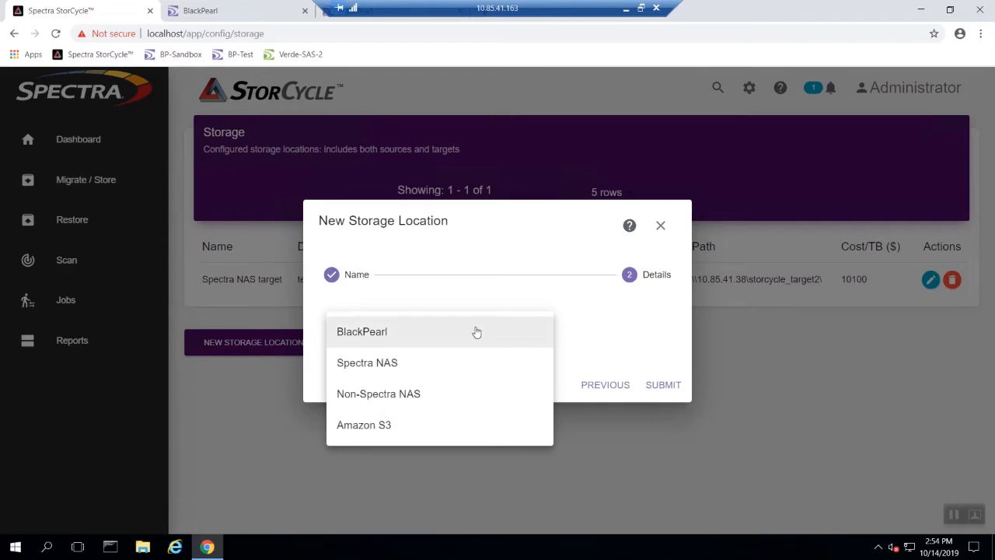
pyautogui.click(477, 332)
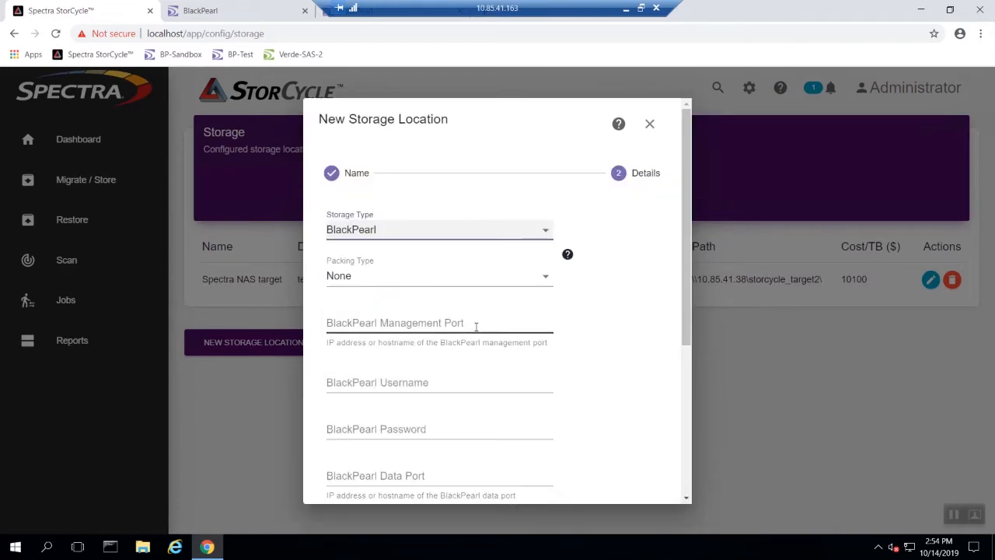
pyautogui.click(439, 278)
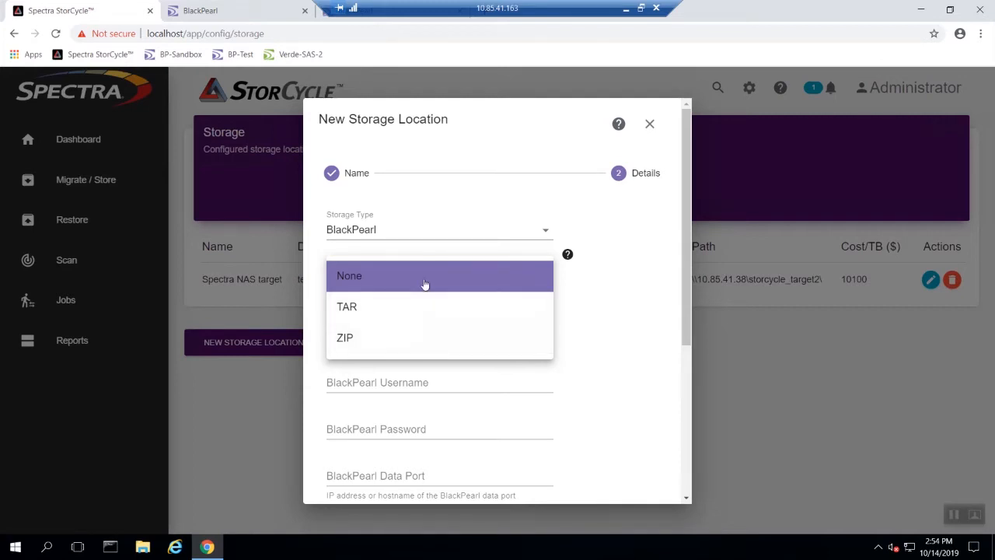
pyautogui.click(425, 285)
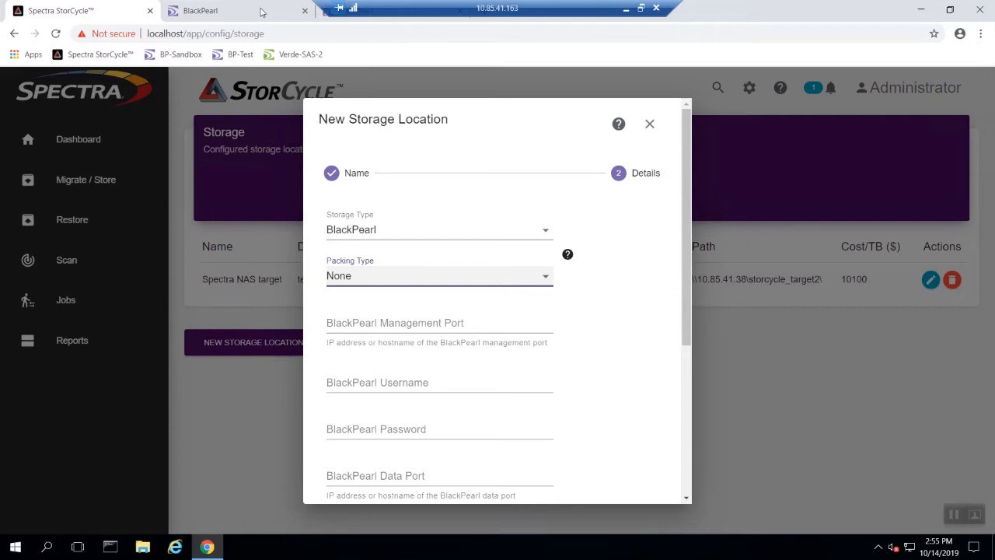
# Switch to the BlackPearl web interface and copy the IPv4 address of the Management network interface
pyautogui.click(262, 12)
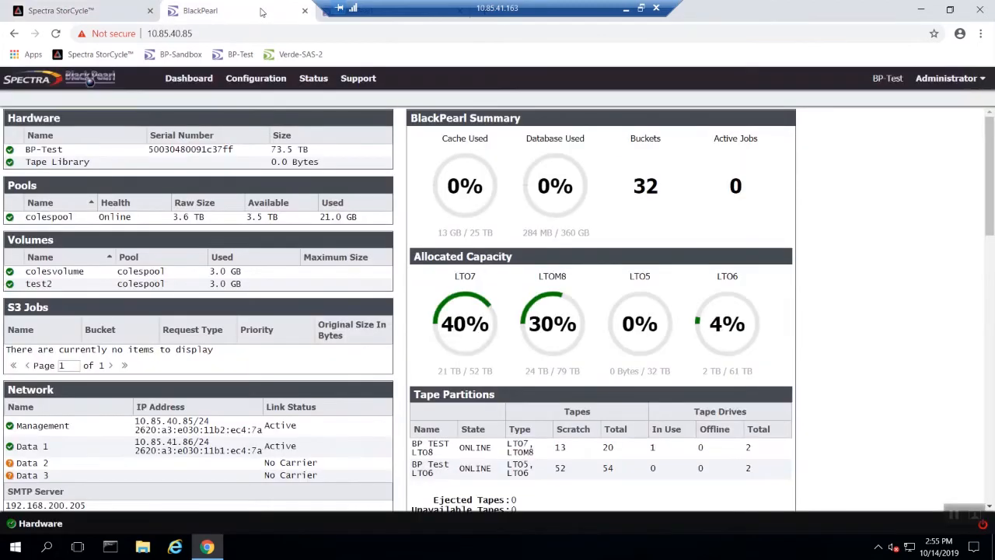
pyautogui.click(276, 85)
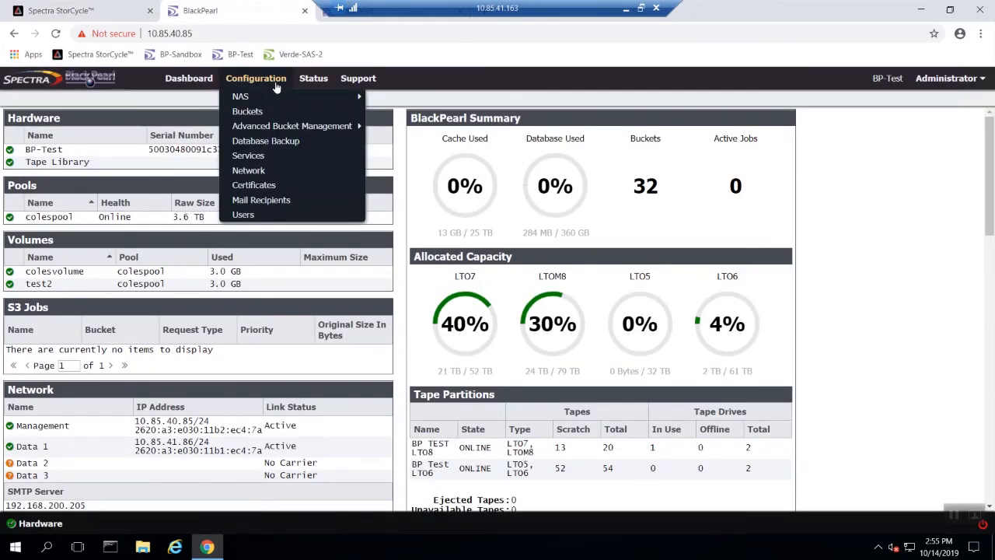
pyautogui.click(290, 177)
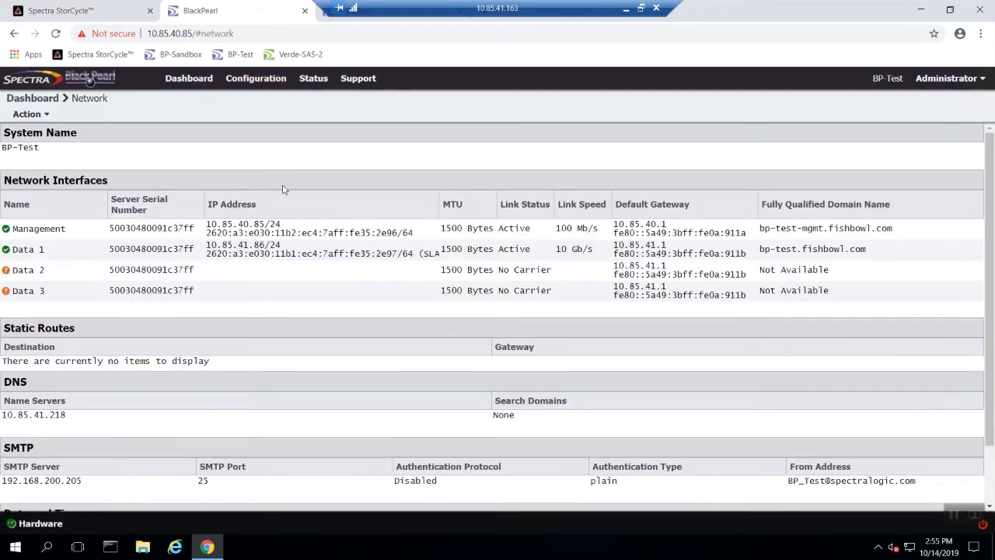
pyautogui.click(264, 225)
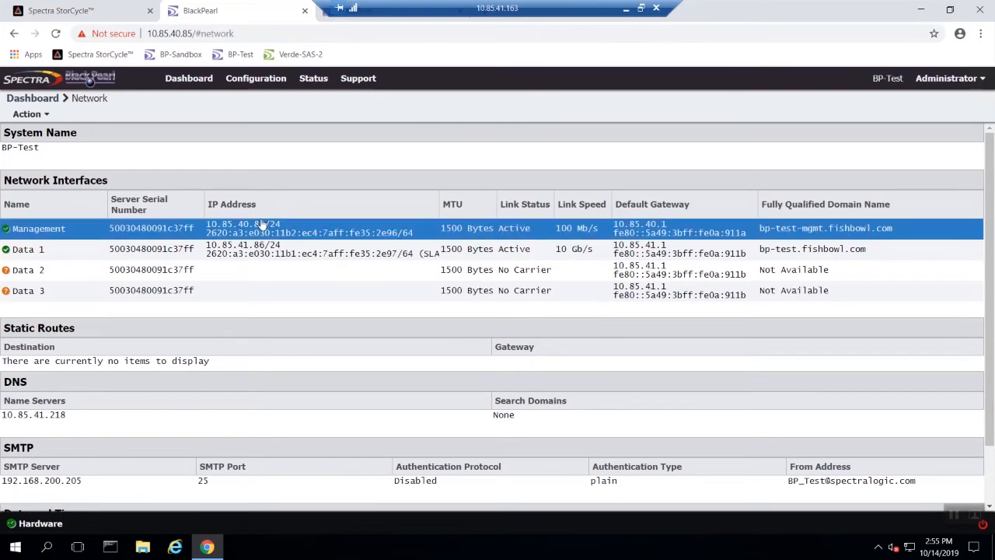
pyautogui.doubleClick(262, 225)
pyautogui.doubleClick(486, 277)
pyautogui.hotkey('ctrl', 'c')
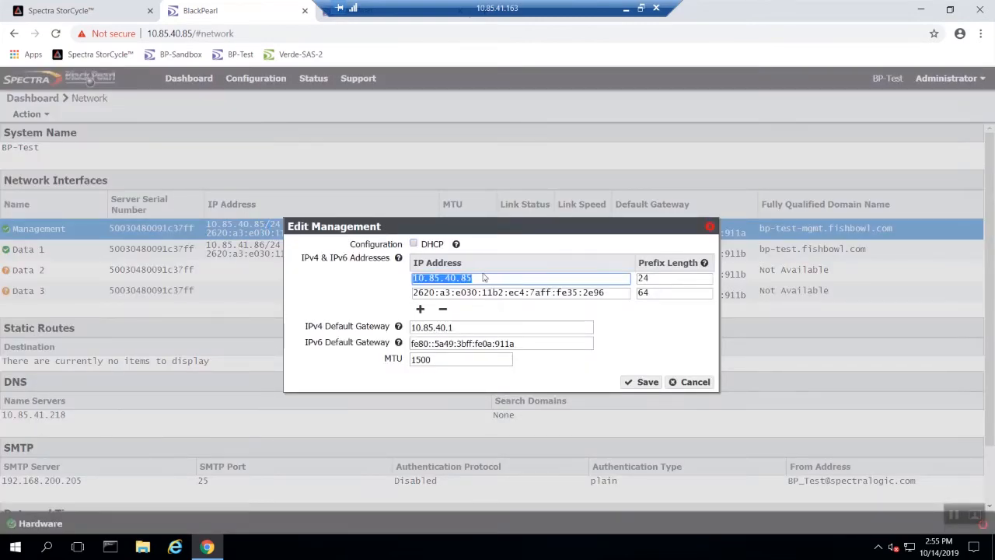
pyautogui.click(116, 9)
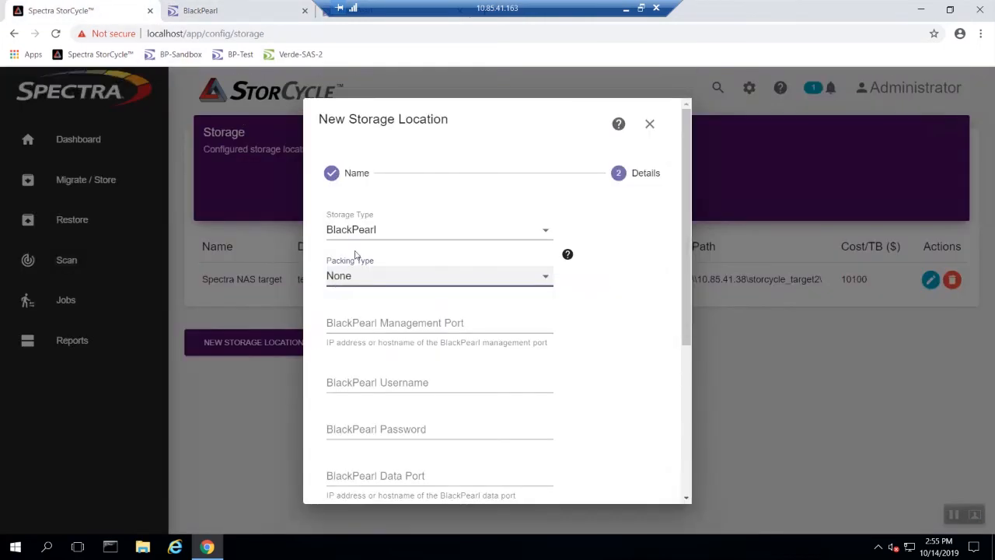
pyautogui.click(388, 322)
pyautogui.write('https://')
pyautogui.hotkey('ctrl', 'v')
# Switch to BlackPearl, close the Management interface settings and copy the IPv4 address of the Data 1 interface
pyautogui.click(200, 11)
pyautogui.click(711, 225)
pyautogui.doubleClick(233, 245)
pyautogui.tripleClick(544, 285)
pyautogui.hotkey('ctrl', 'c')
pyautogui.click(116, 10)
pyautogui.scroll(-3, 406, 233)
pyautogui.click(386, 222)
pyautogui.write('http://')
pyautogui.hotkey('ctrl', 'v')
pyautogui.scroll(3, 497, 222)
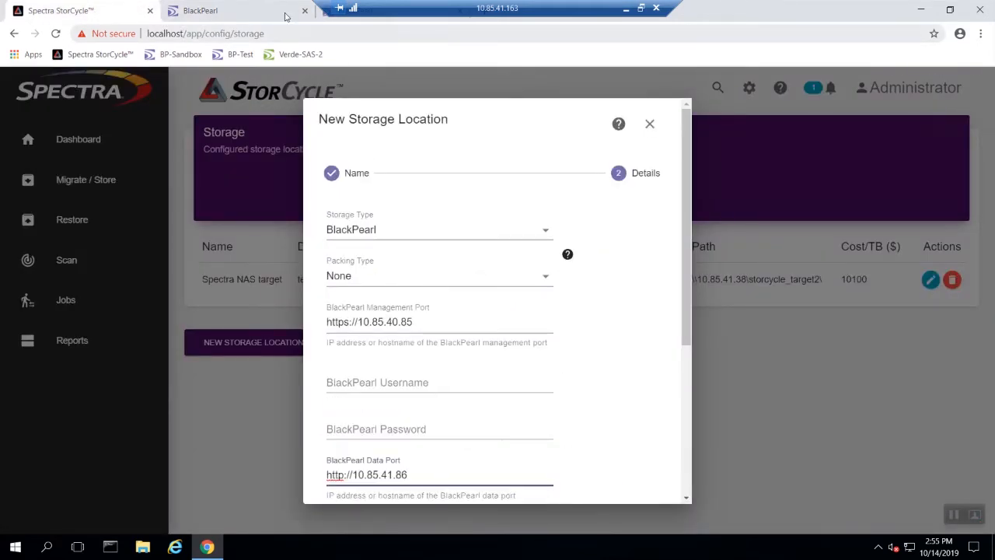
# Fill in Administrator as the BlackPearl username, checking it against the BlackPearl user list, and enter the account password
pyautogui.click(378, 379)
pyautogui.write('Administrator')
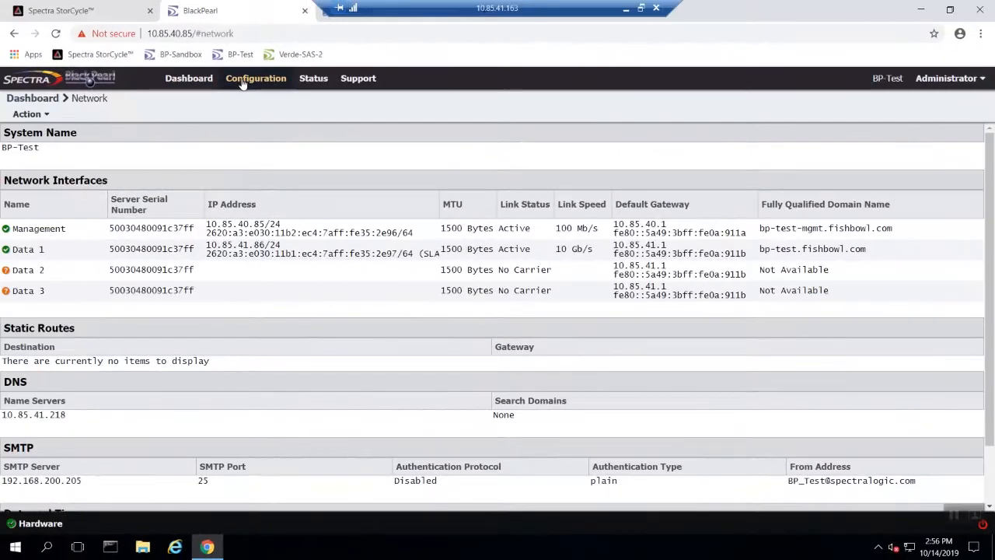
pyautogui.click(242, 81)
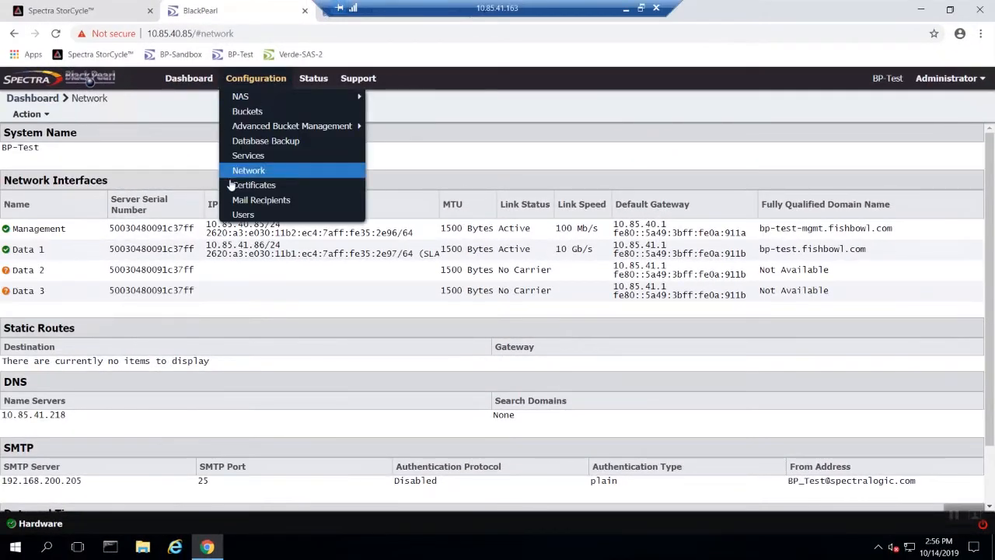
pyautogui.click(244, 215)
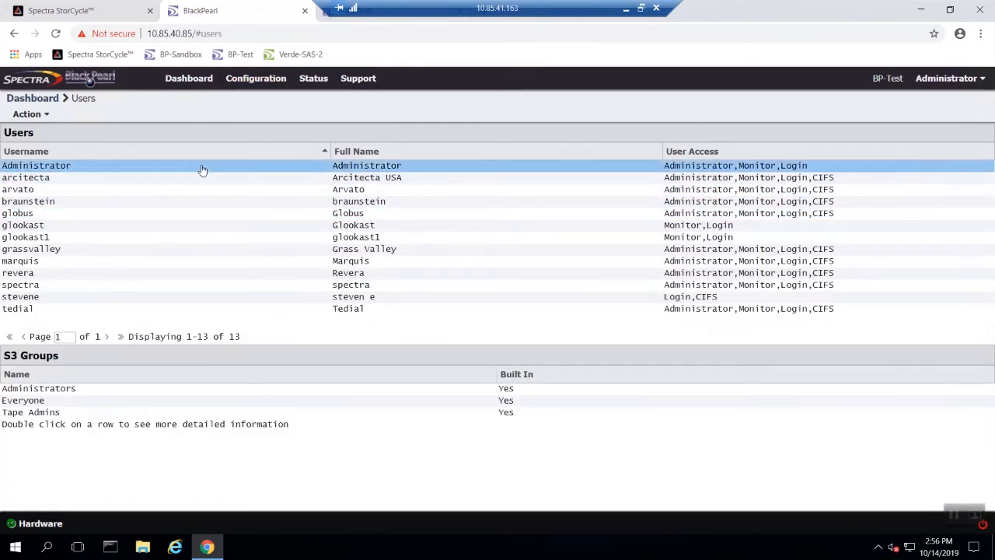
pyautogui.click(200, 166)
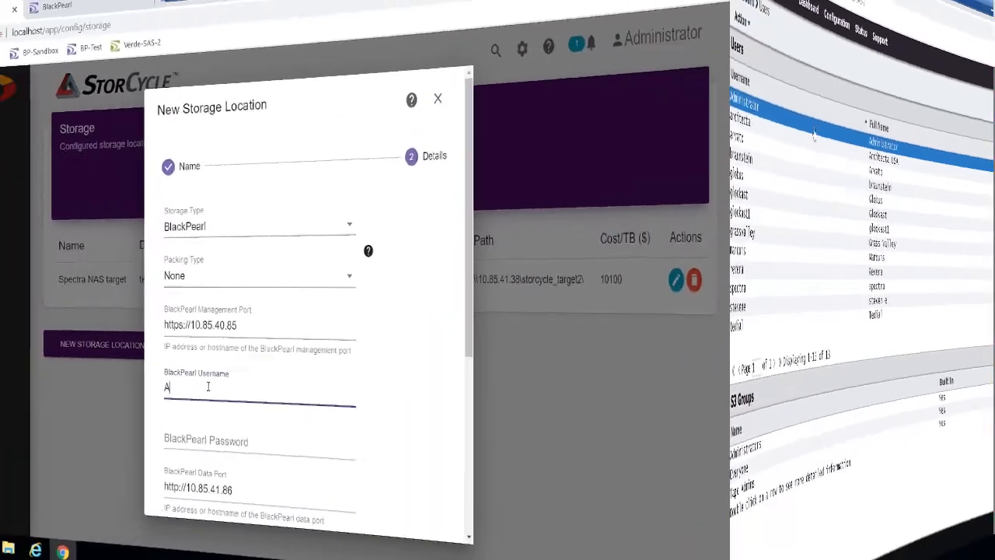
pyautogui.write('nistrator')
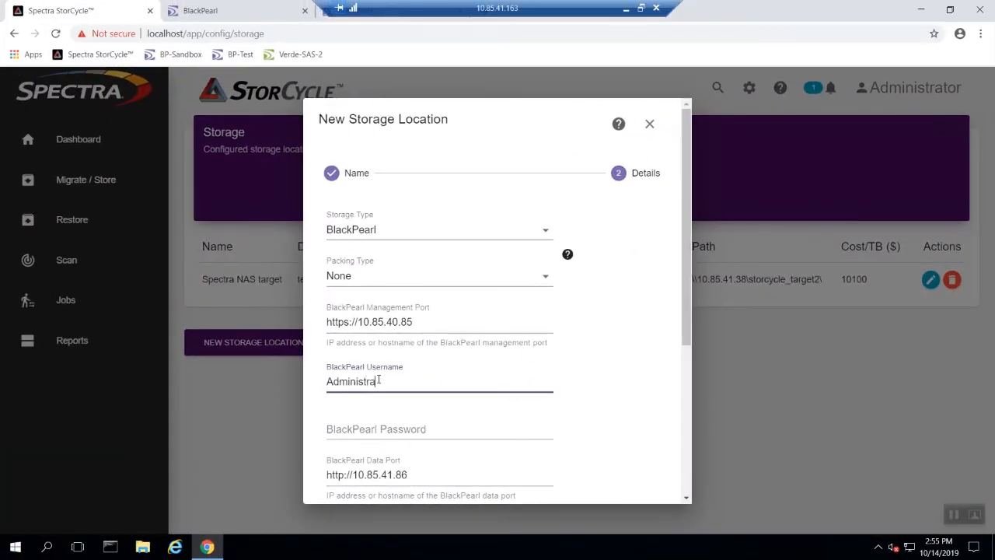
pyautogui.press('Tab')
pyautogui.write('*******')
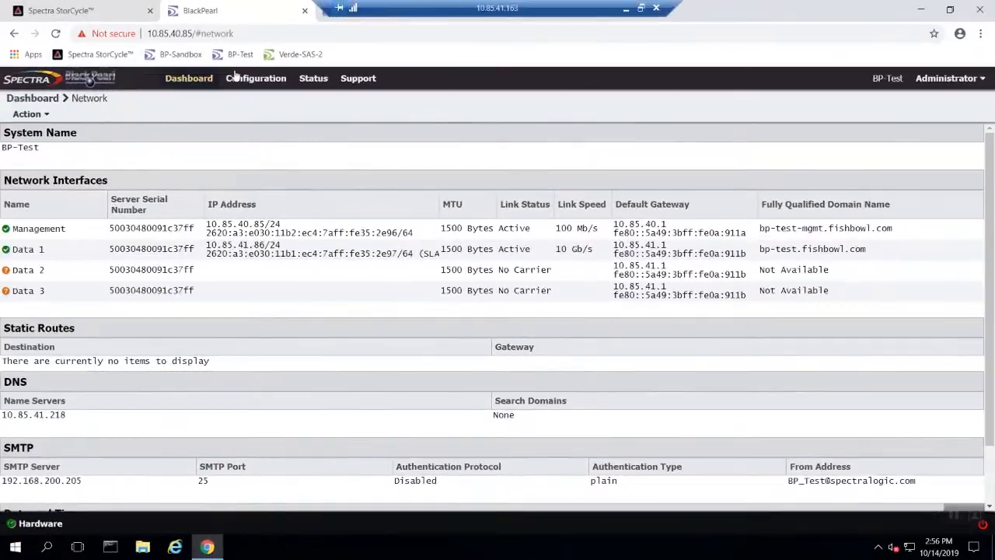
# Switch to BlackPearl and display the S3 credentials of the Administrator user
pyautogui.click(247, 78)
pyautogui.click(243, 214)
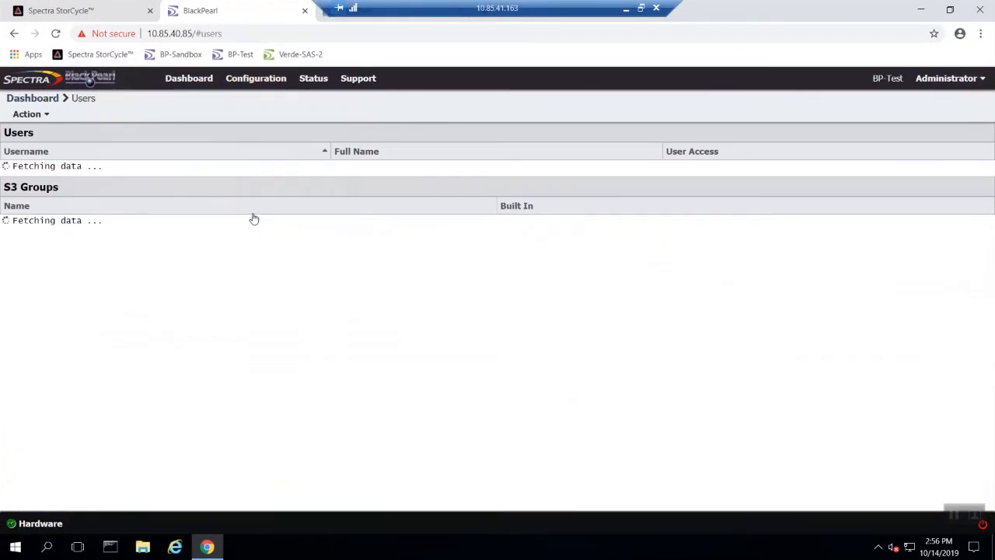
pyautogui.click(202, 166)
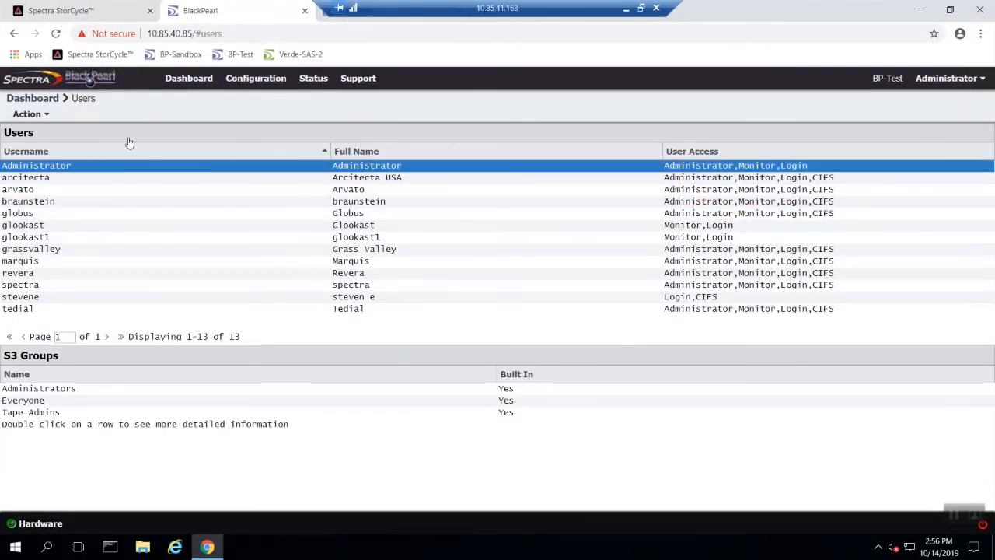
pyautogui.click(44, 115)
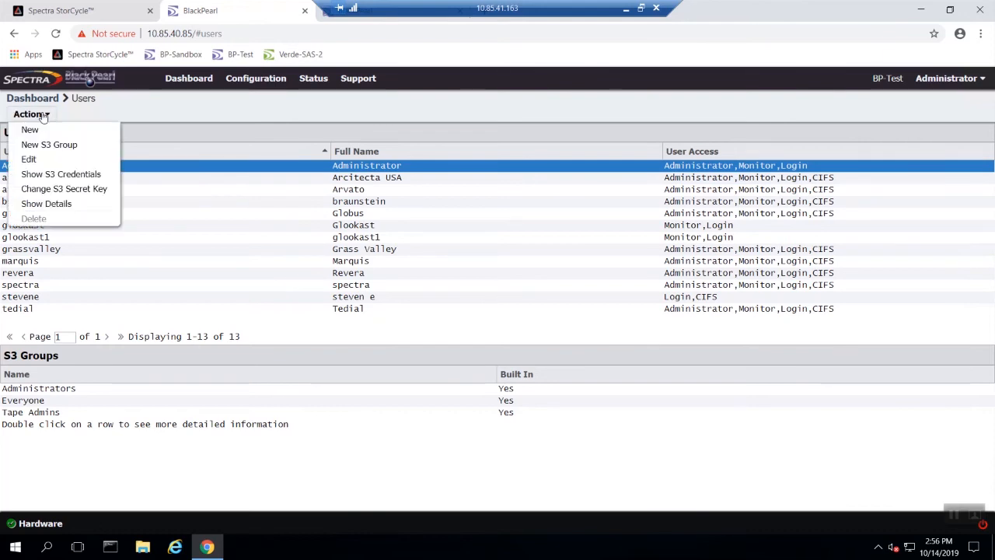
pyautogui.click(84, 177)
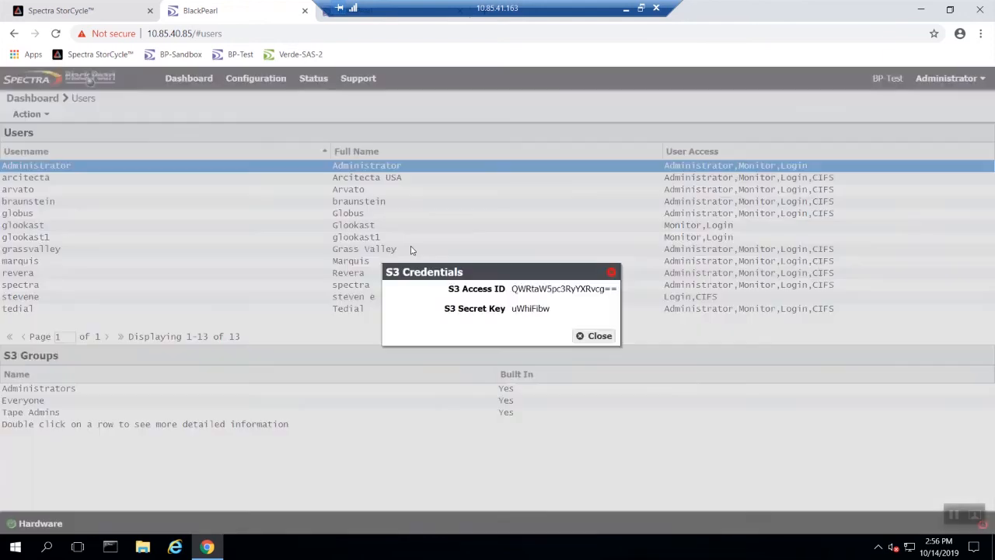
# Copy the S3 access ID and S3 secret key into the matching fields of the new StorCycle storage location
pyautogui.tripleClick(550, 289)
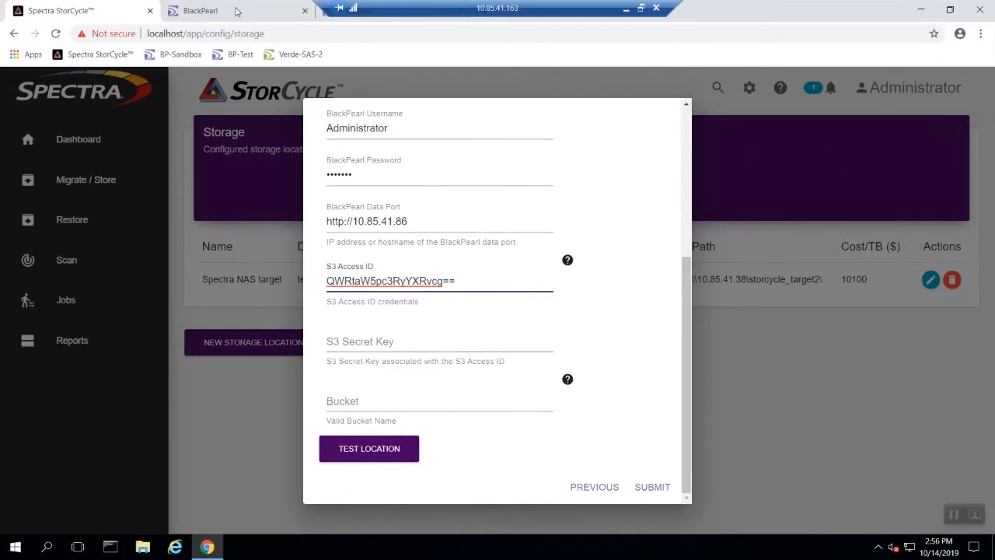
pyautogui.click(436, 340)
pyautogui.hotkey('ctrl', 'v')
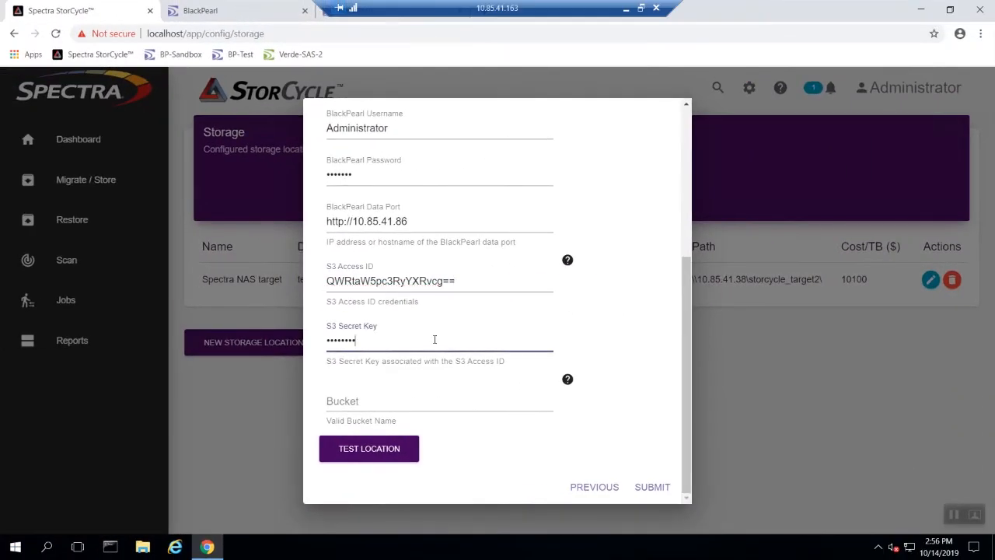
# Set the bucket to colesbucket, test the location and submit the new storage location
pyautogui.click(395, 396)
pyautogui.write('coles')
pyautogui.write('bucket')
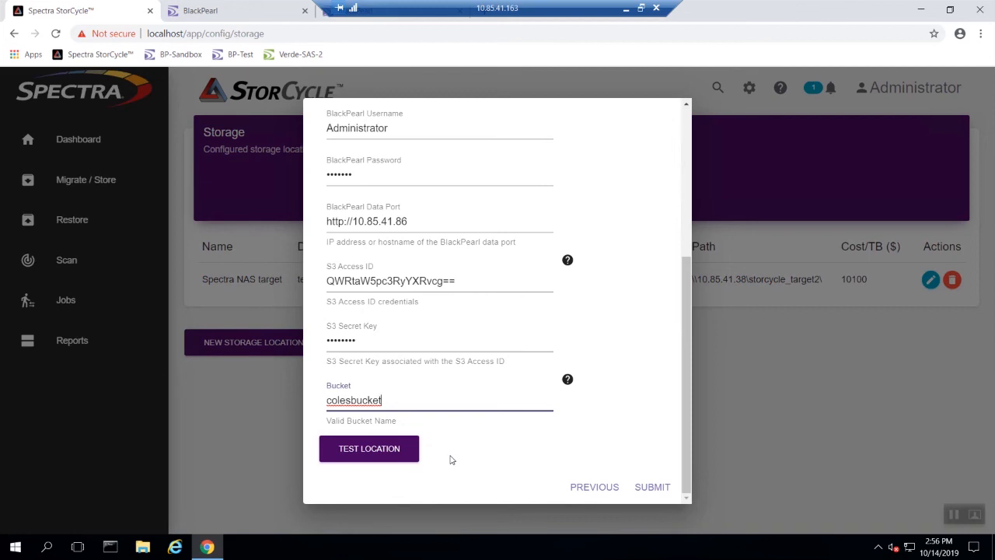
pyautogui.click(406, 449)
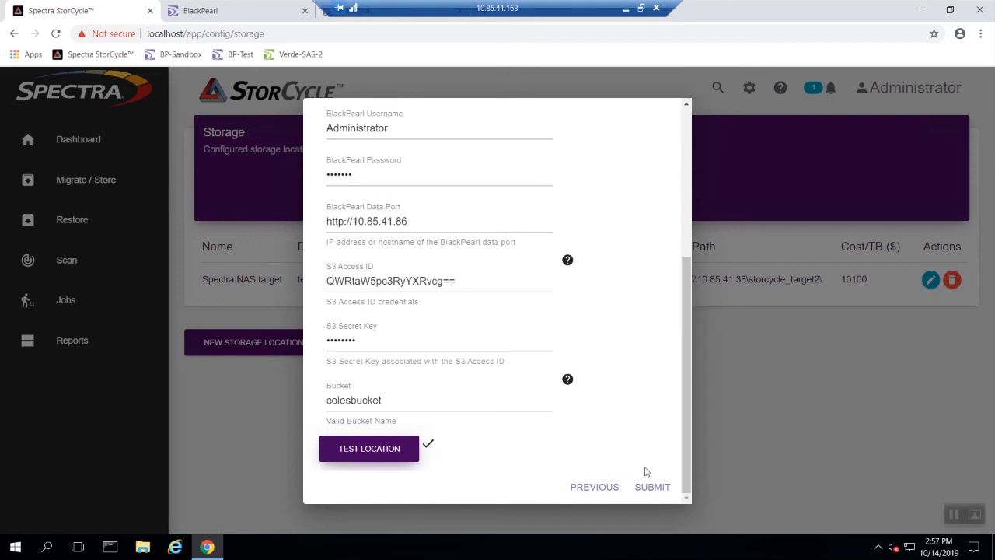
pyautogui.click(660, 494)
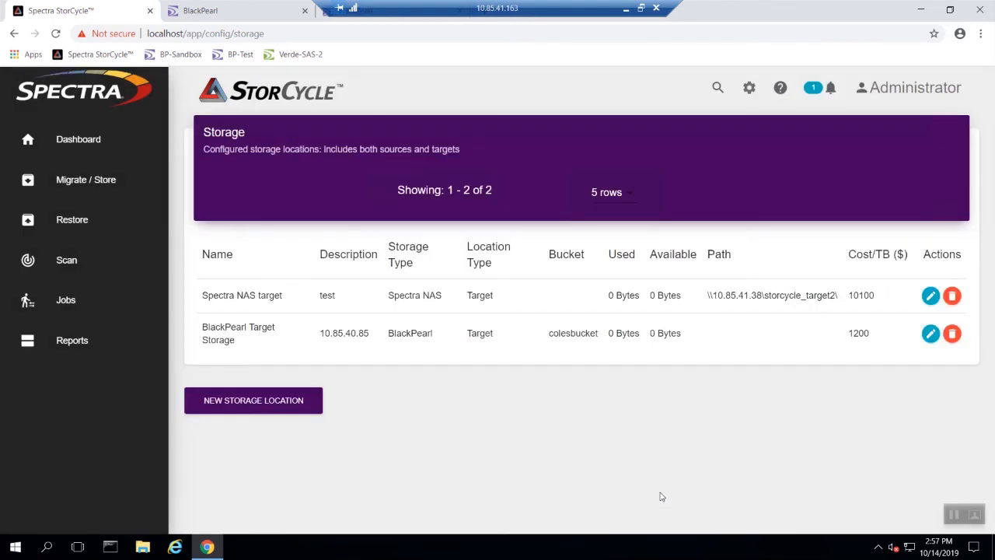